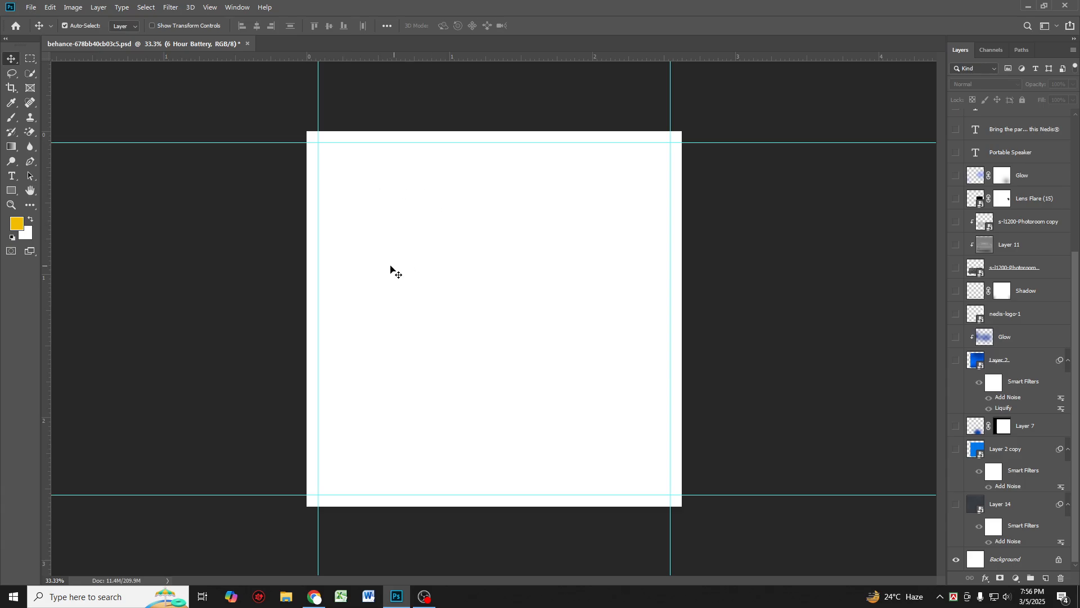
# Check the canvas size with the width and height units set to pixels.
pyautogui.click(81, 9)
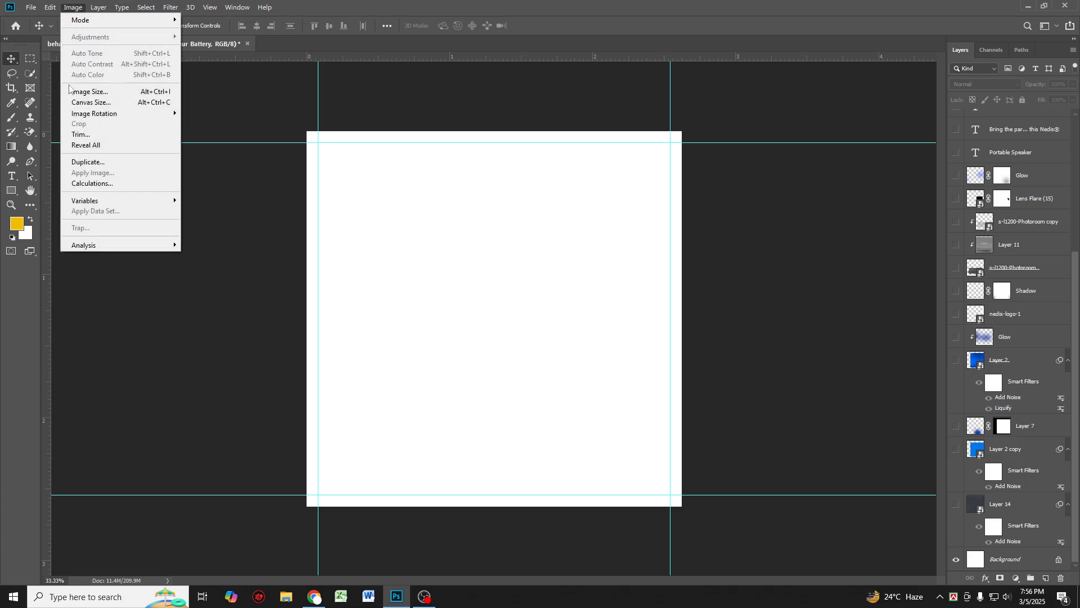
pyautogui.click(111, 103)
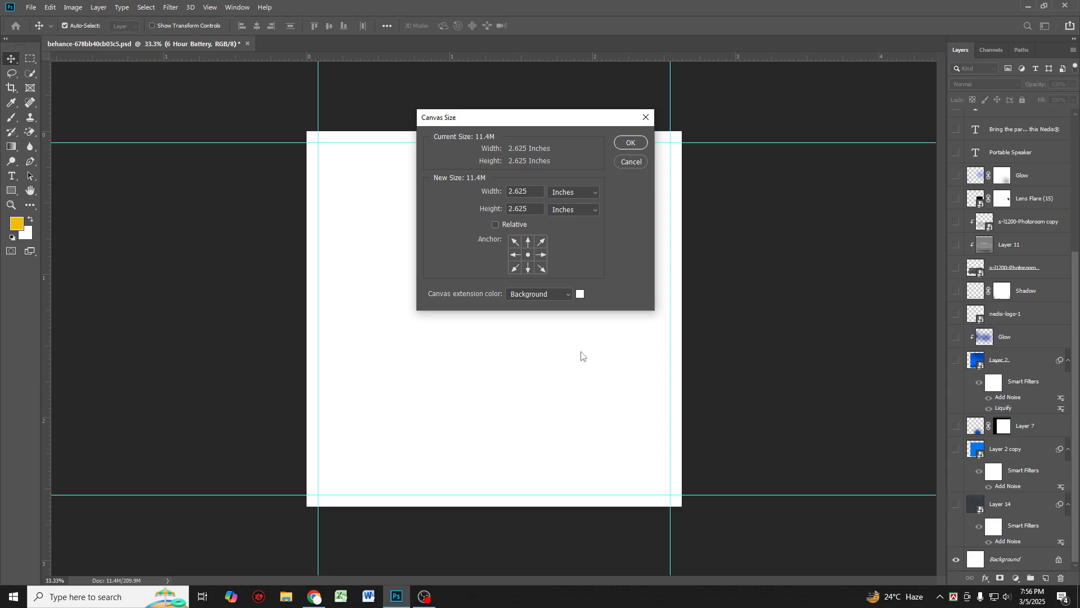
pyautogui.click(579, 195)
pyautogui.click(563, 212)
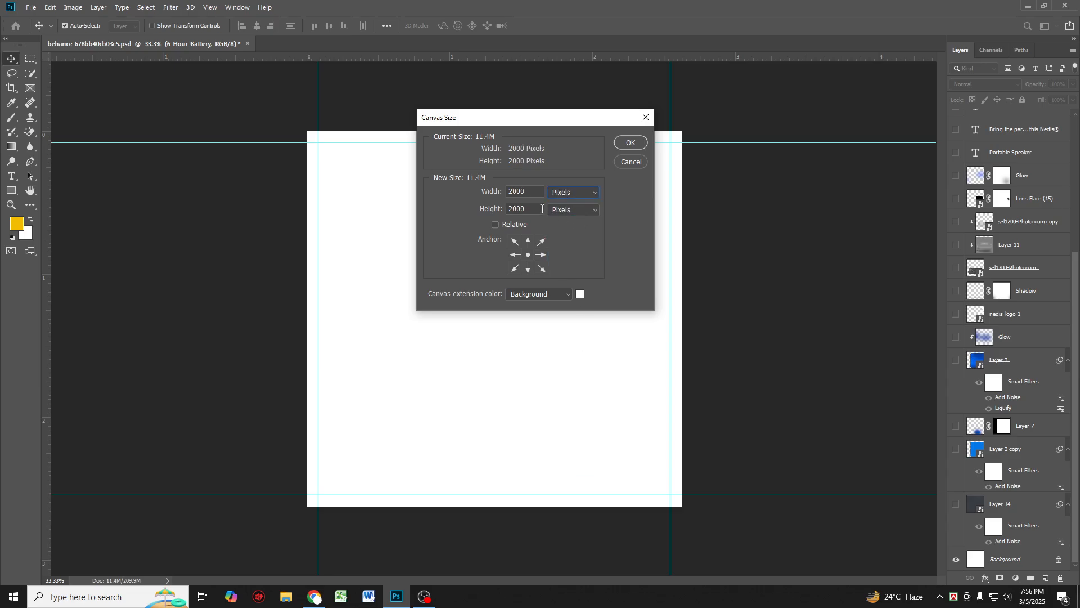
pyautogui.click(629, 143)
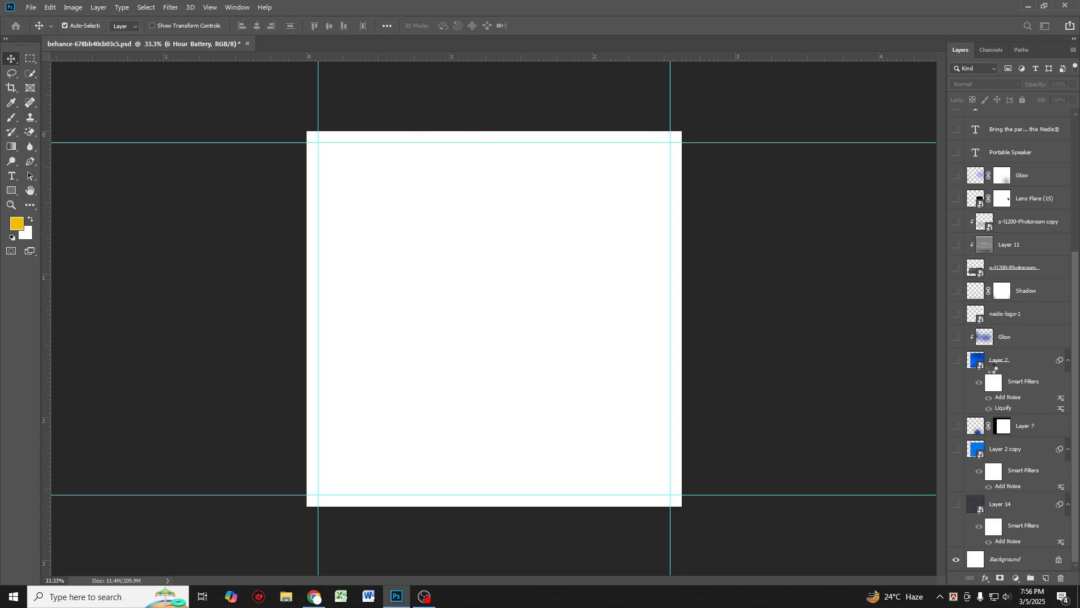
# Make the background layers visible from the lowest up: Layer 14, Layer 2 copy, Layer 7 and Layer 2.
pyautogui.click(957, 505)
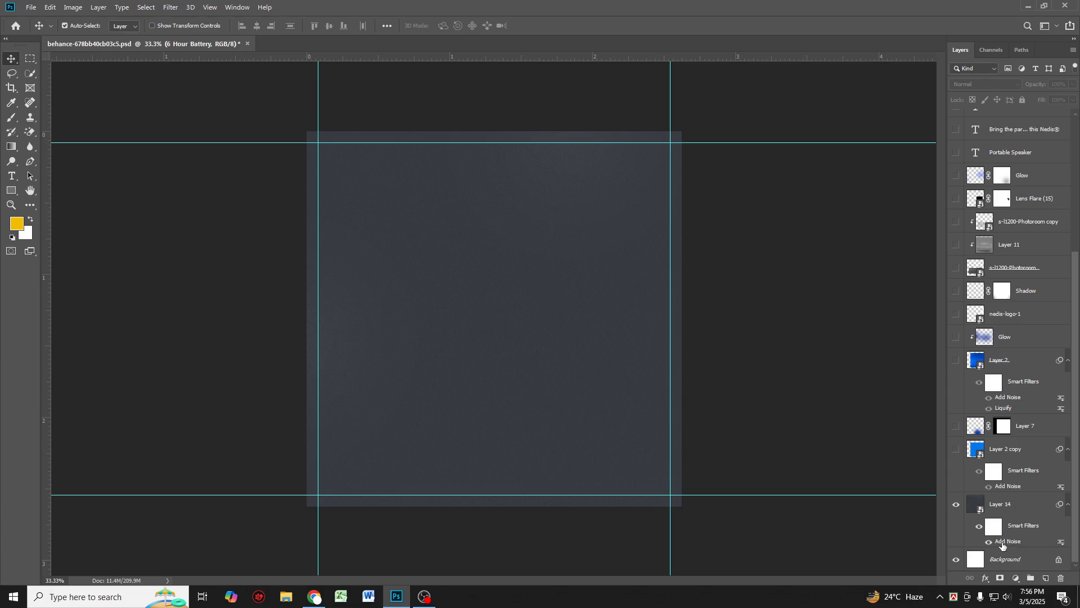
pyautogui.click(956, 449)
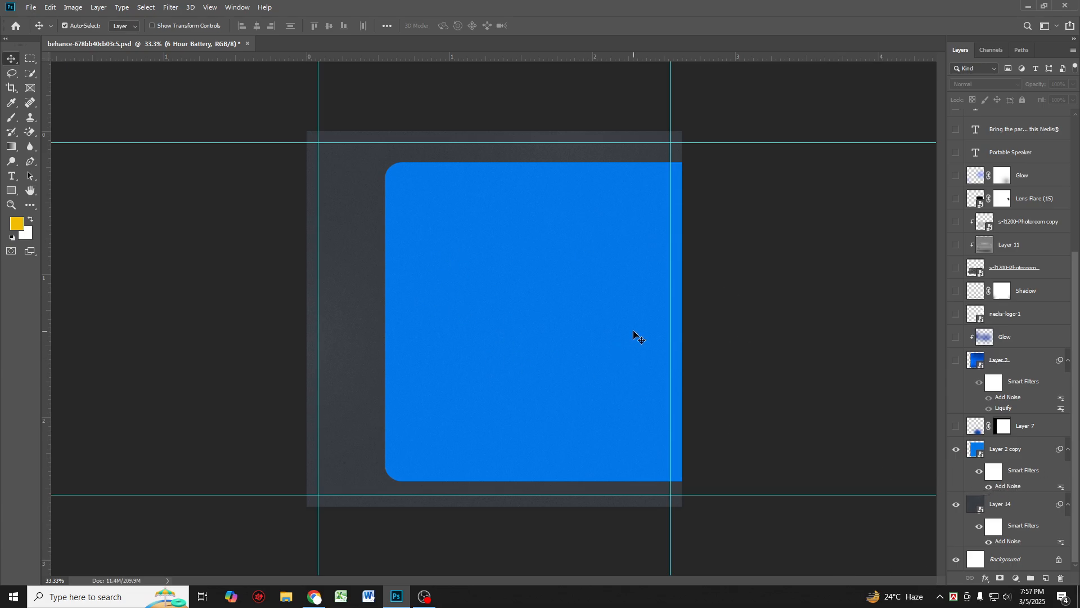
pyautogui.click(957, 427)
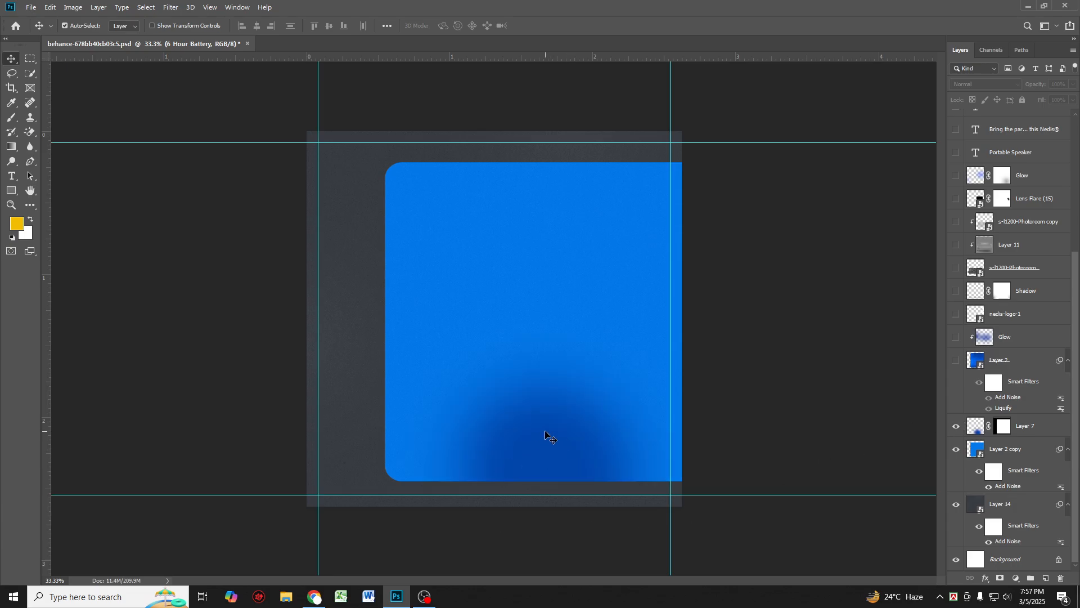
pyautogui.click(956, 360)
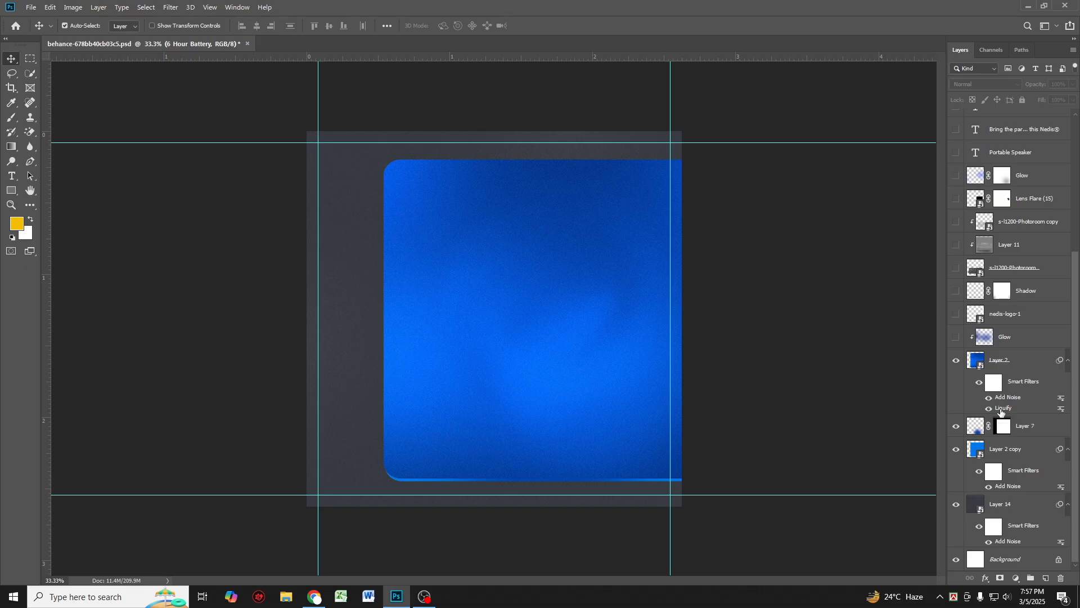
# Show the Glow layer clipped to Layer 2, comparing the blue panel with and without it.
pyautogui.click(170, 7)
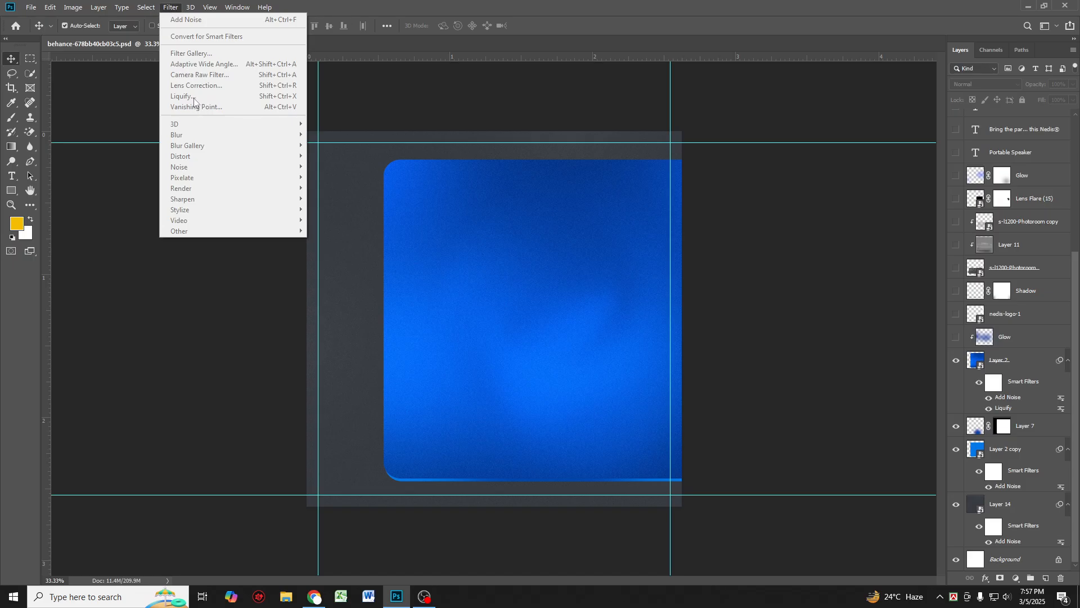
pyautogui.click(956, 335)
pyautogui.click(956, 335)
pyautogui.click(956, 335)
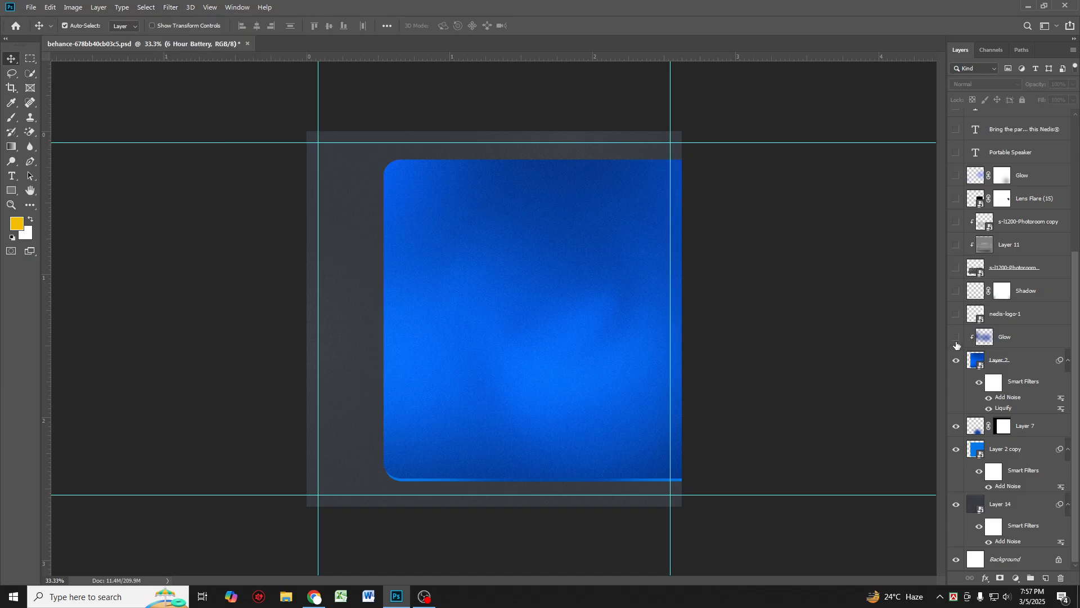
pyautogui.click(956, 336)
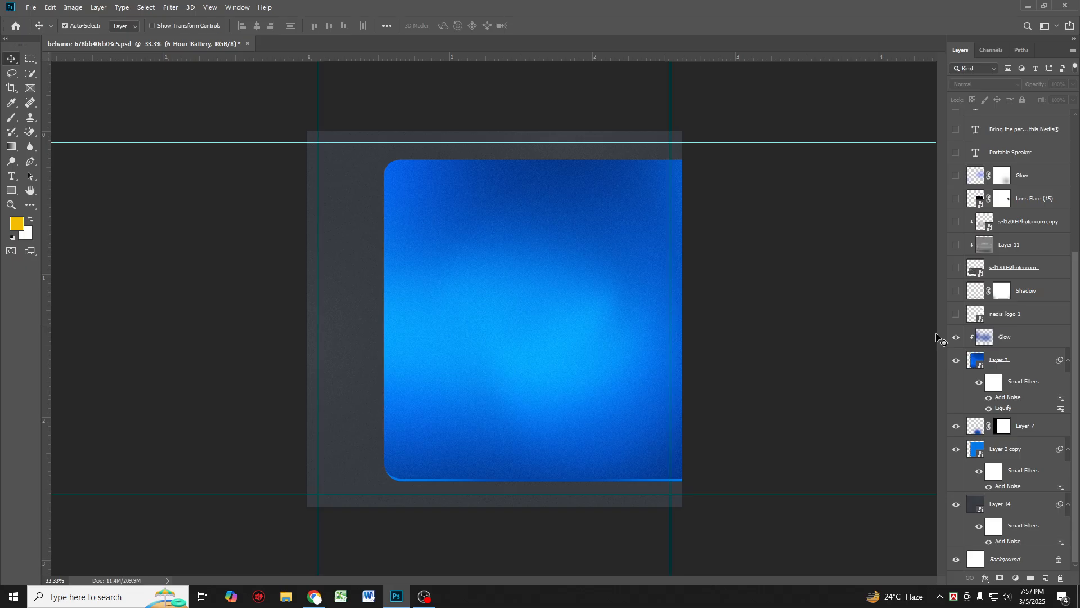
pyautogui.click(956, 337)
pyautogui.click(956, 336)
# Show the nedis-logo-1 layer and select the Glow layer beneath it to check its blend mode.
pyautogui.click(956, 313)
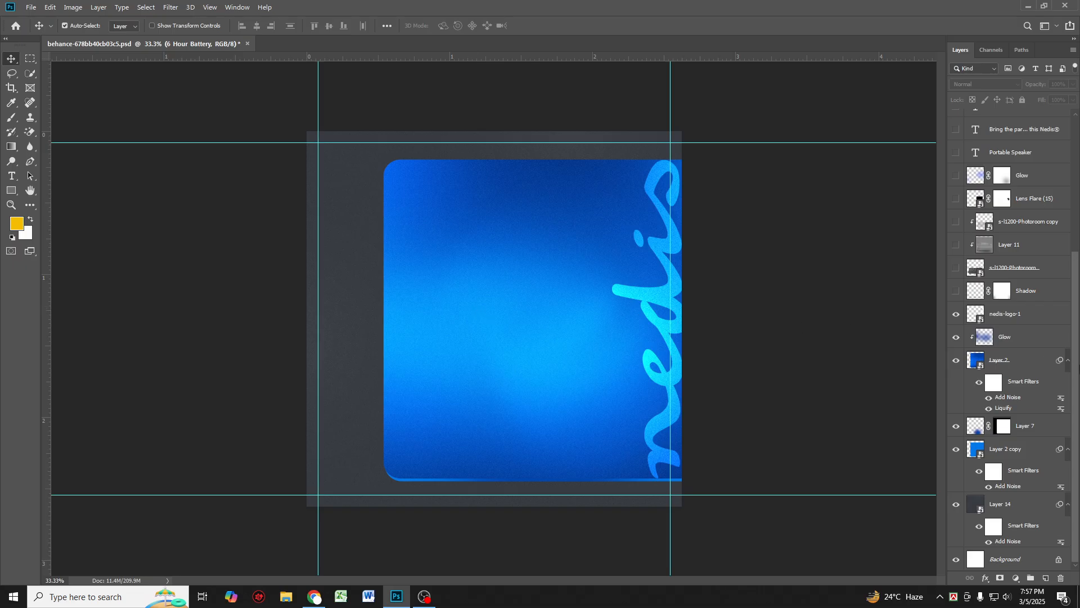
pyautogui.click(1010, 338)
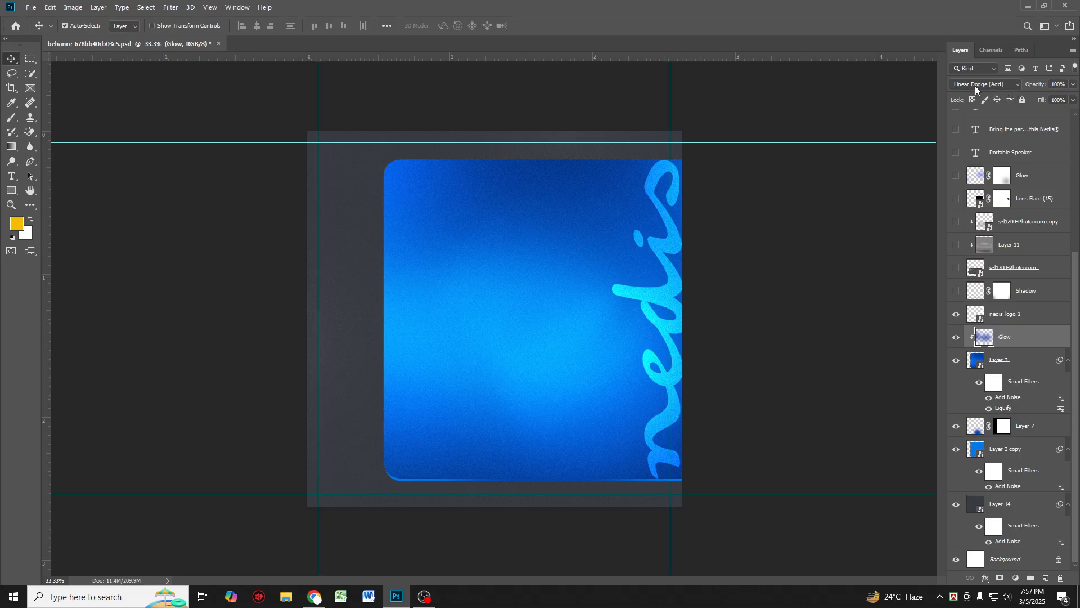
pyautogui.click(956, 313)
# Show the Shadow layer and the s-l1200-Photoroom speaker layer, comparing the speaker with and without its shadow.
pyautogui.click(956, 291)
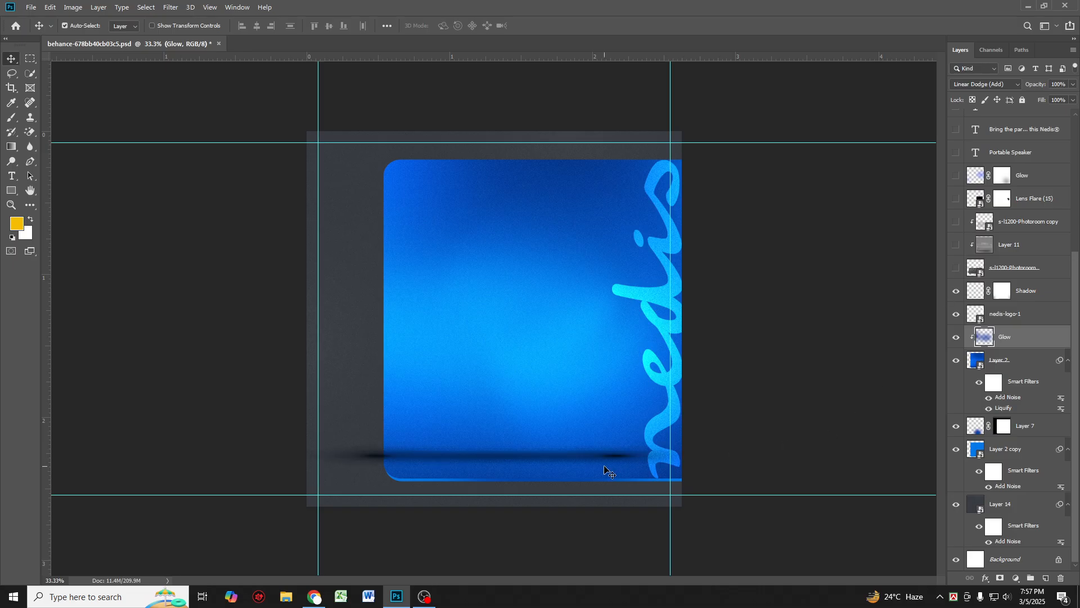
pyautogui.click(955, 268)
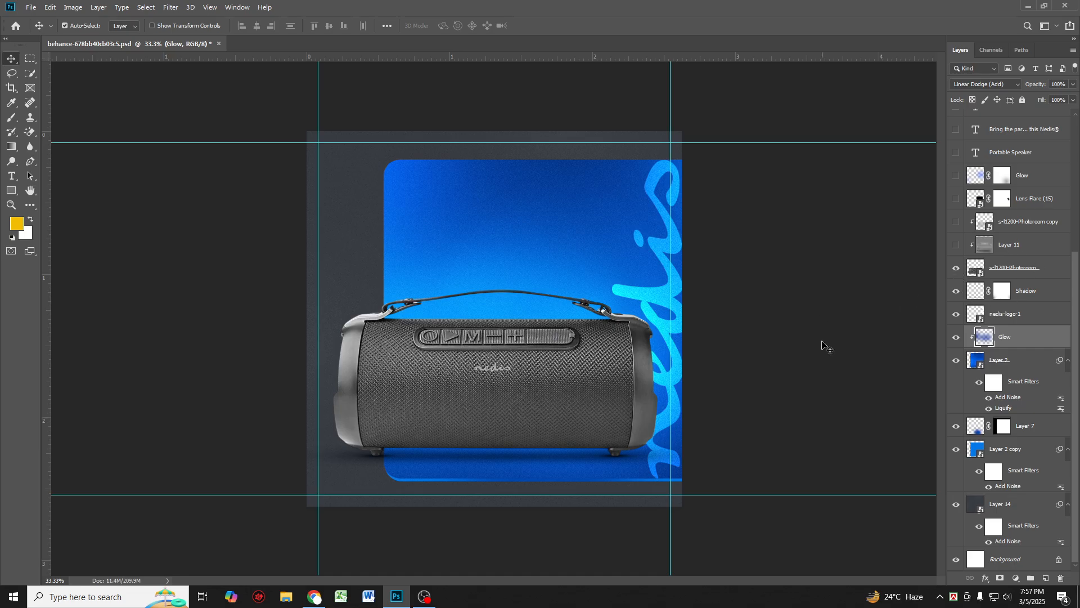
pyautogui.click(955, 290)
pyautogui.click(955, 291)
# Show Layer 11 and the s-l1200-Photoroom copy clipped to the speaker, comparing the speaker with and without Layer 11.
pyautogui.click(956, 246)
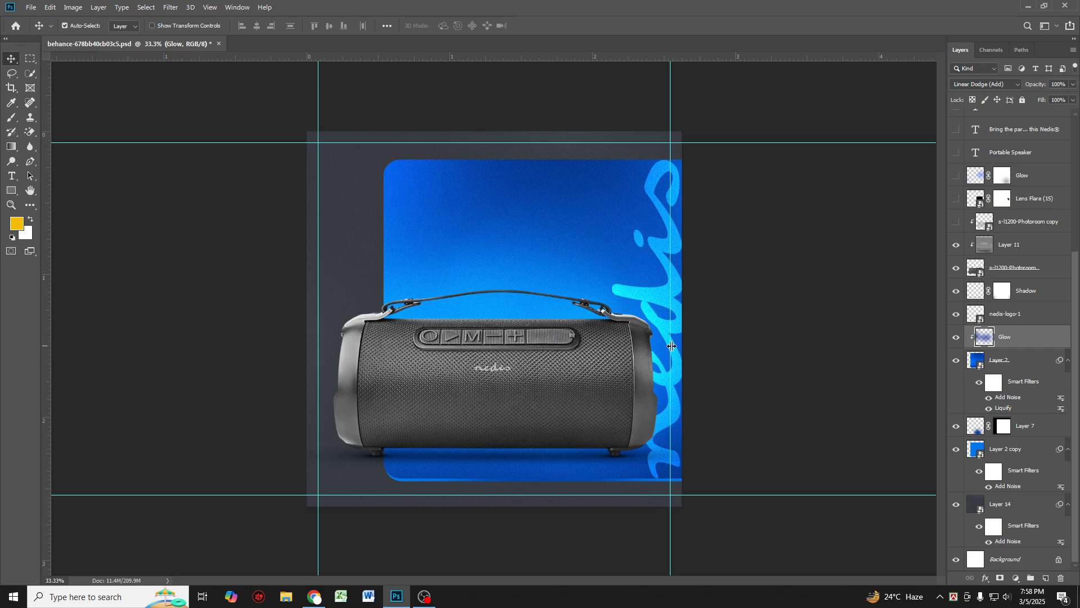
pyautogui.click(955, 248)
pyautogui.click(955, 248)
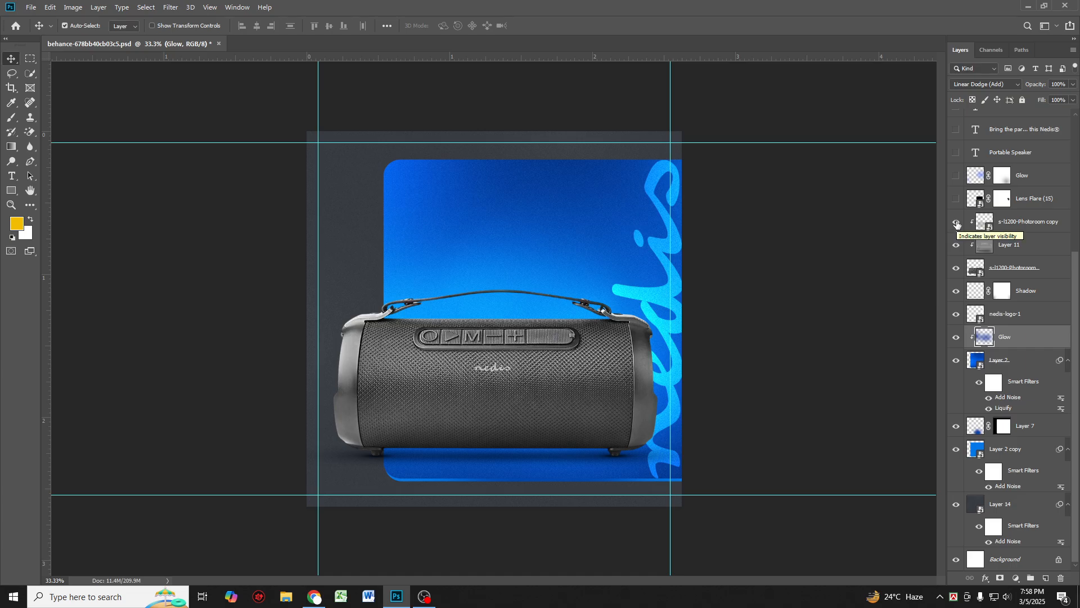
pyautogui.click(957, 224)
# Show the Lens Flare (15) layer, comparing it on and off, and the masked Glow layer above it.
pyautogui.click(956, 200)
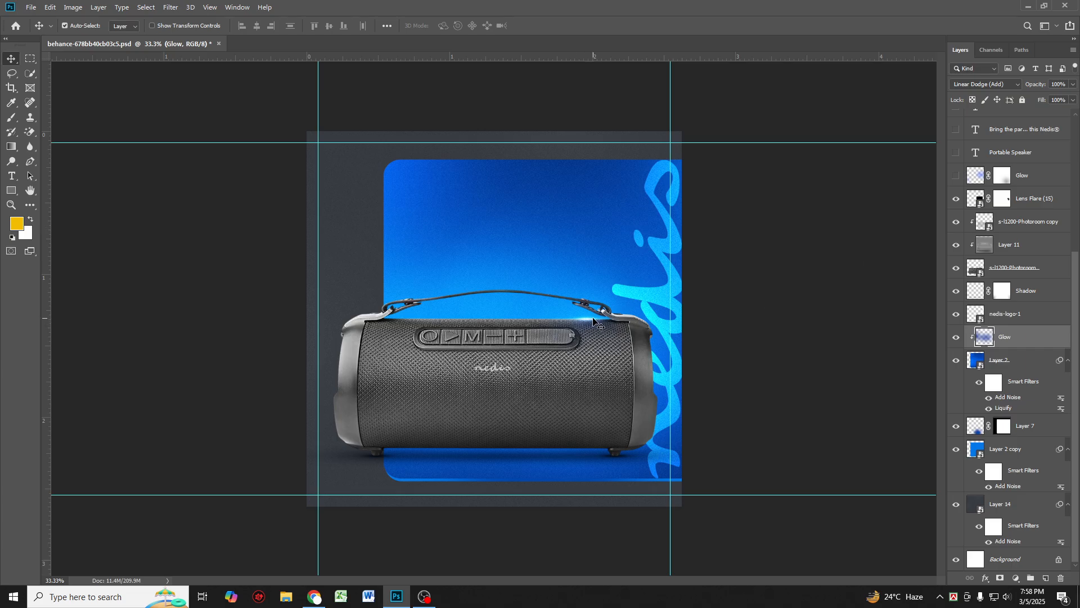
pyautogui.click(957, 200)
pyautogui.click(957, 200)
pyautogui.click(956, 176)
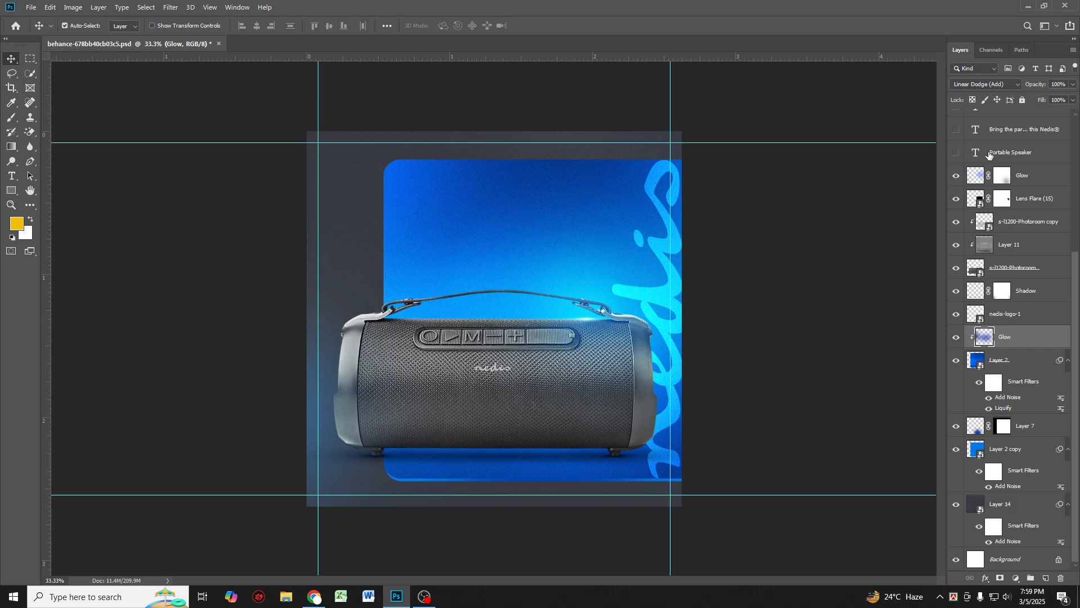
# Show the Portable Speaker subtitle, the "Bring the party" description and the Boombox title text layers.
pyautogui.click(956, 153)
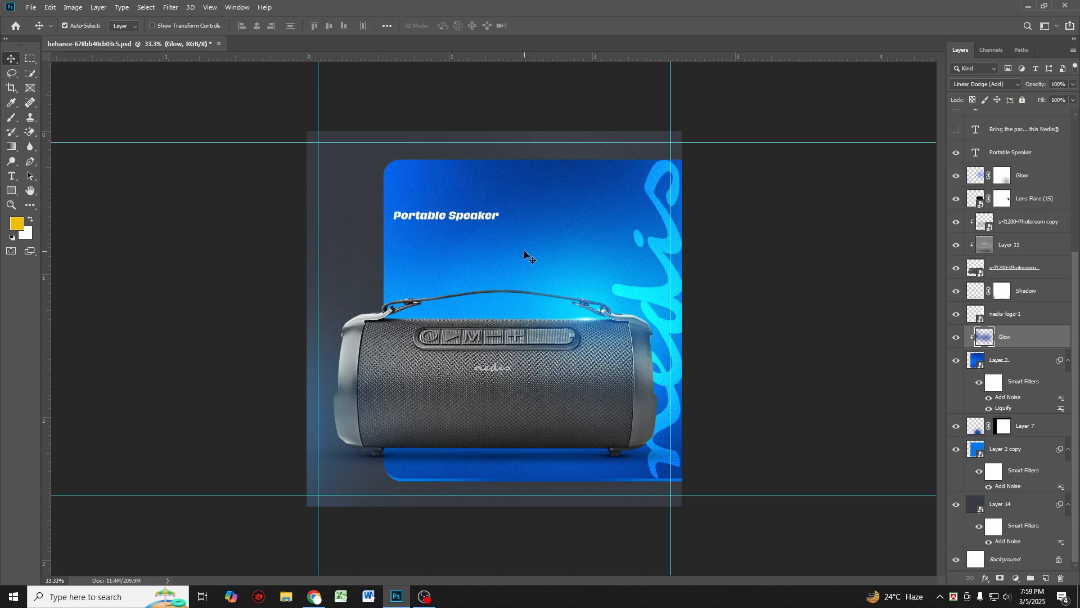
pyautogui.click(954, 130)
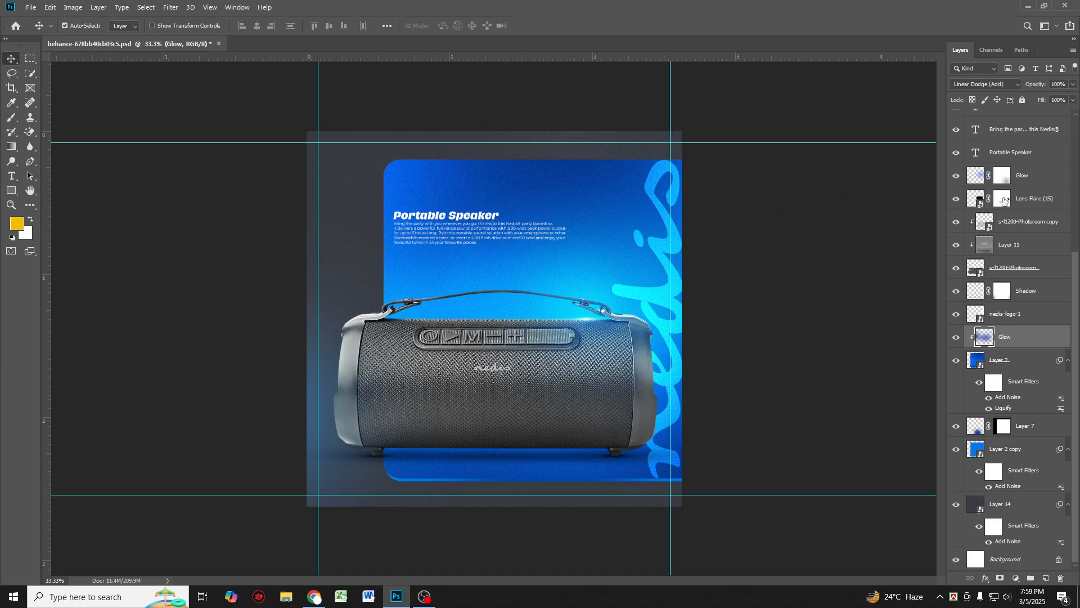
pyautogui.scroll(2, 1004, 201)
pyautogui.scroll(1, 1004, 201)
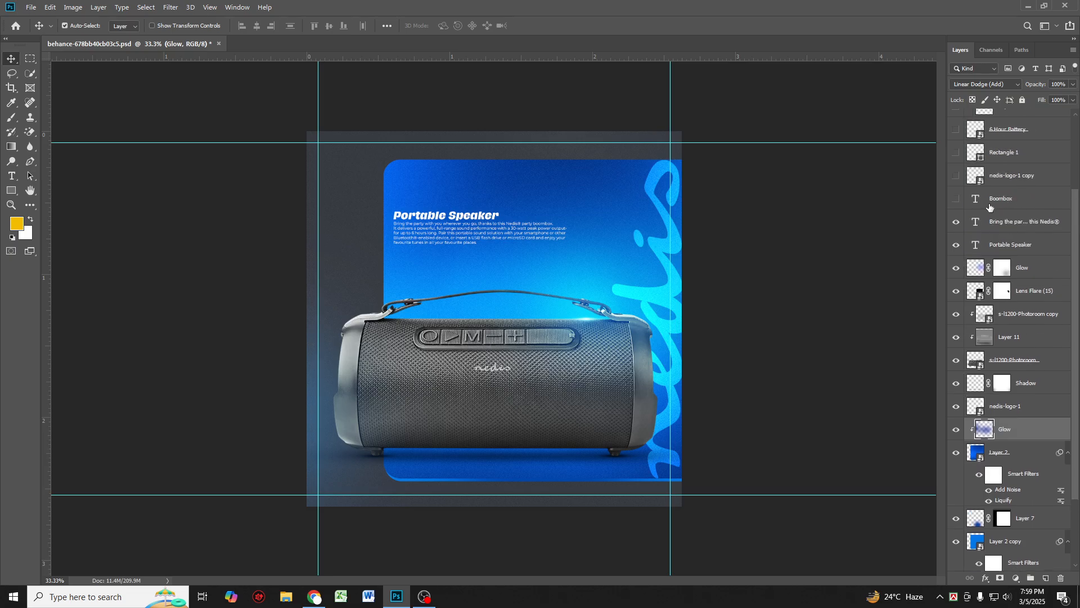
pyautogui.click(956, 198)
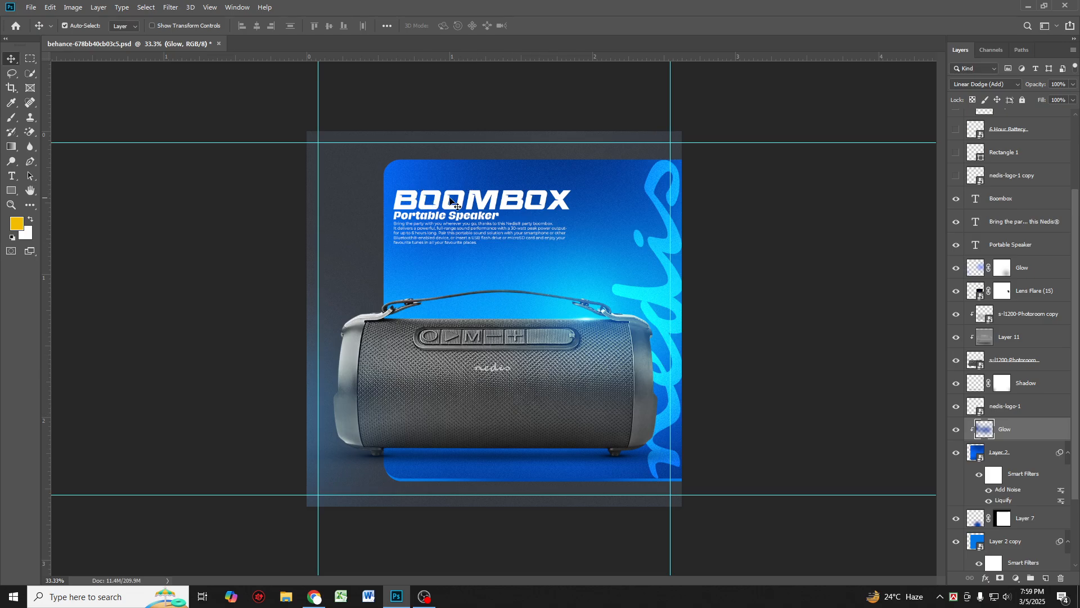
# Show the nedis-logo-1 copy, Rectangle 1 and 6 Hour Battery layers.
pyautogui.click(955, 176)
pyautogui.click(956, 153)
pyautogui.click(957, 133)
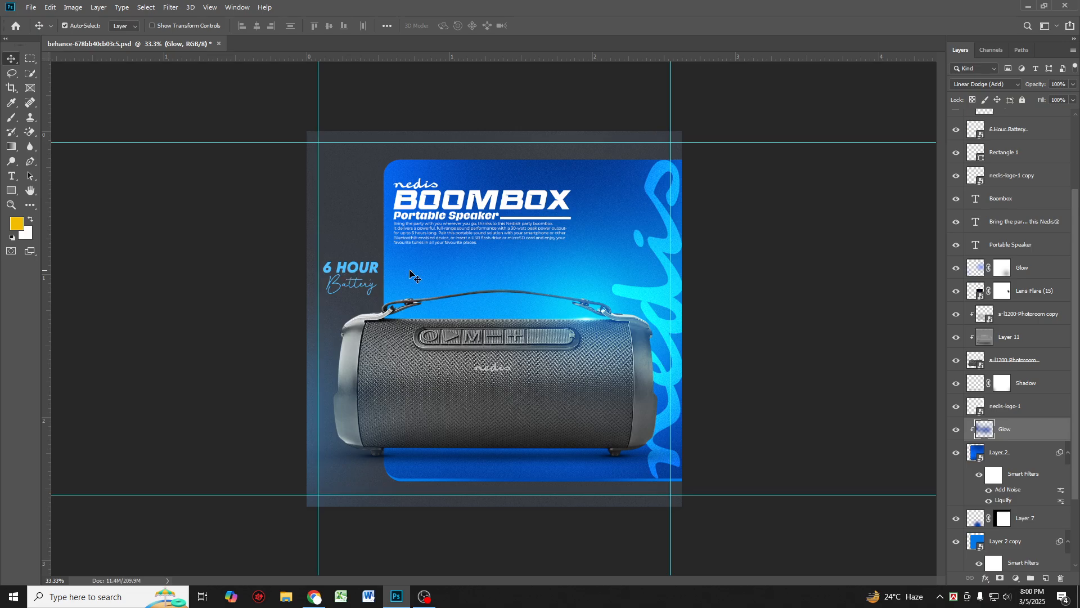
# Show Layer 9 clipped to the 6 Hour Battery text, comparing it on and off, and the Bluetooth 5.0 text layer.
pyautogui.scroll(3, 1016, 254)
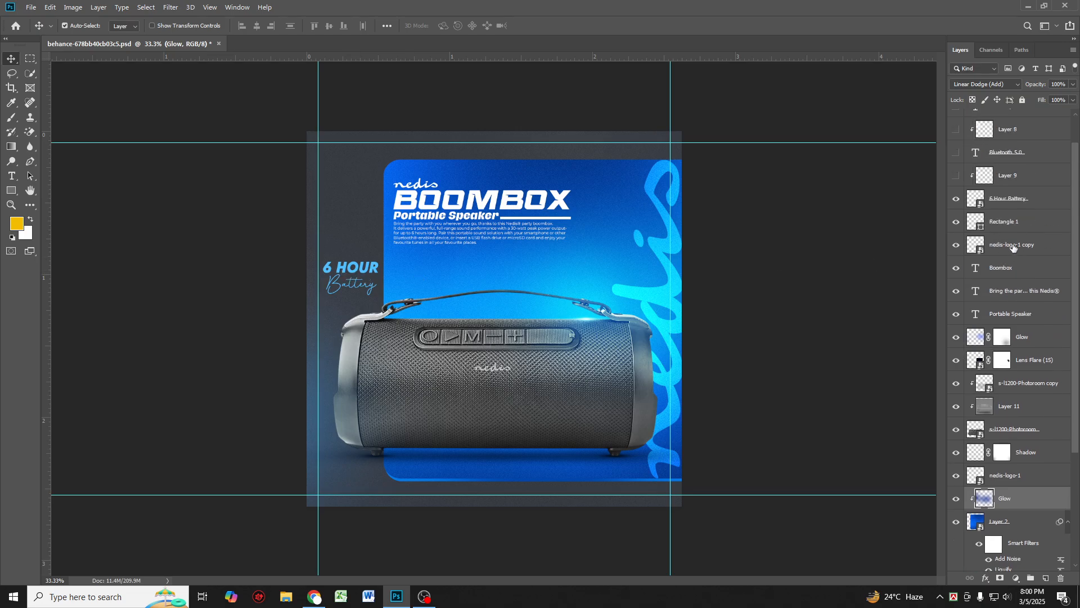
pyautogui.click(956, 175)
pyautogui.click(956, 176)
pyautogui.click(956, 178)
pyautogui.click(956, 178)
pyautogui.click(956, 178)
pyautogui.click(956, 153)
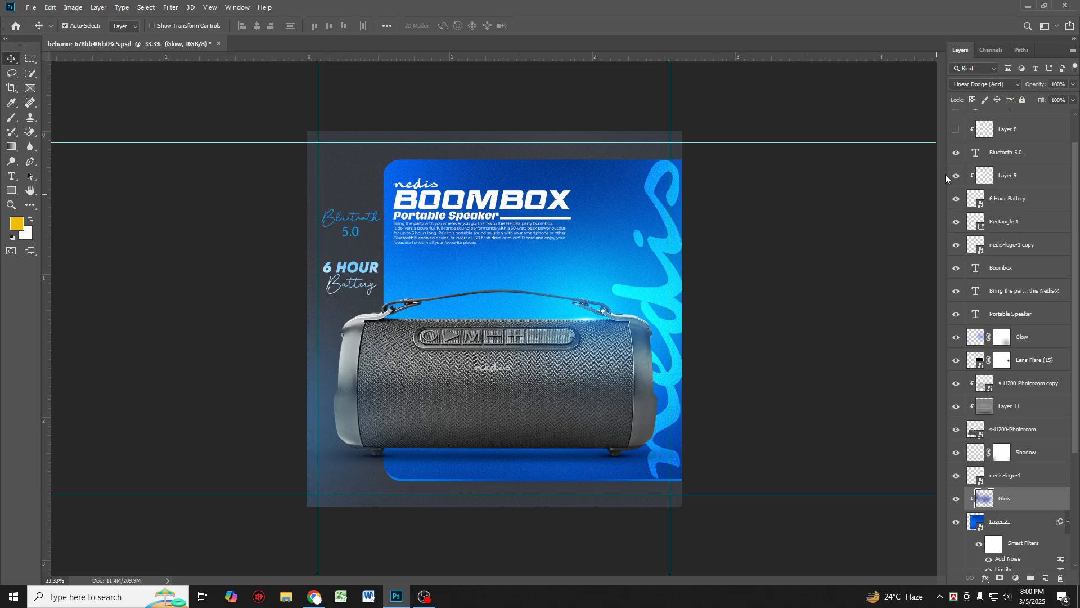
pyautogui.scroll(2, 982, 193)
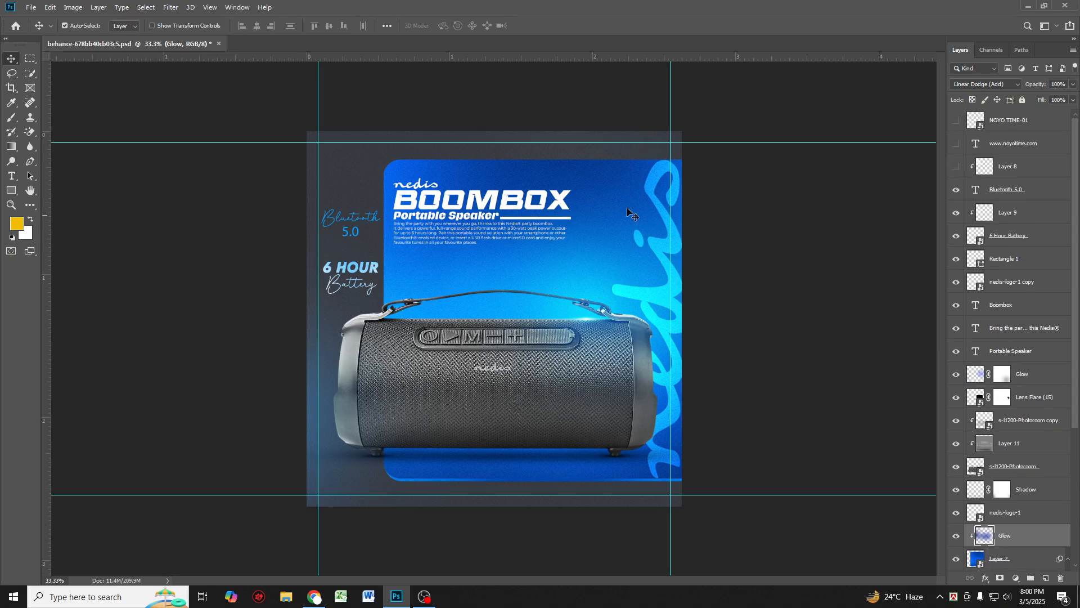
pyautogui.click(956, 168)
pyautogui.click(956, 144)
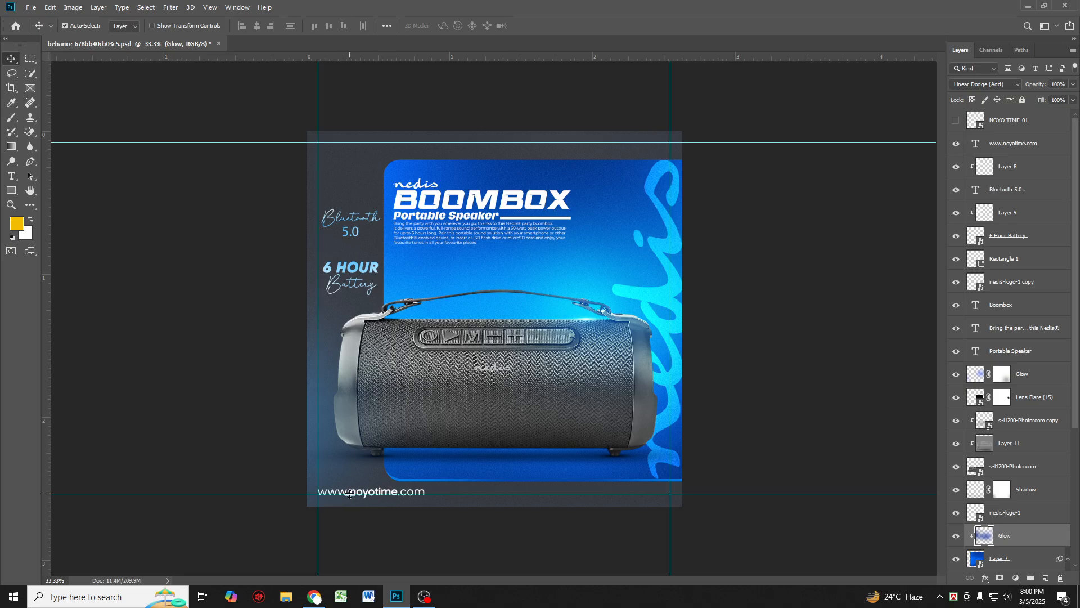
pyautogui.click(956, 120)
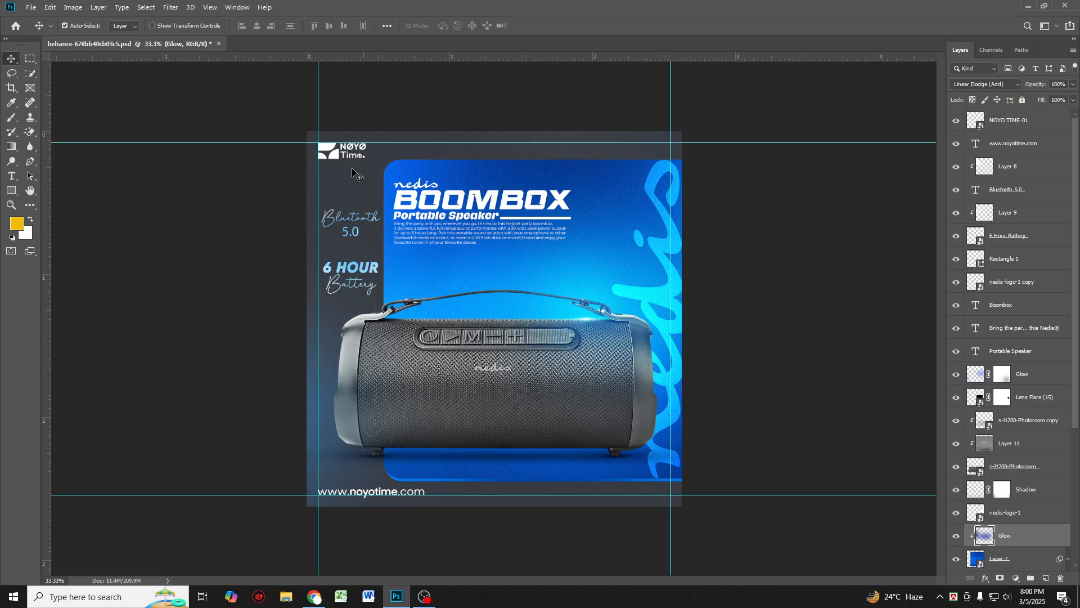